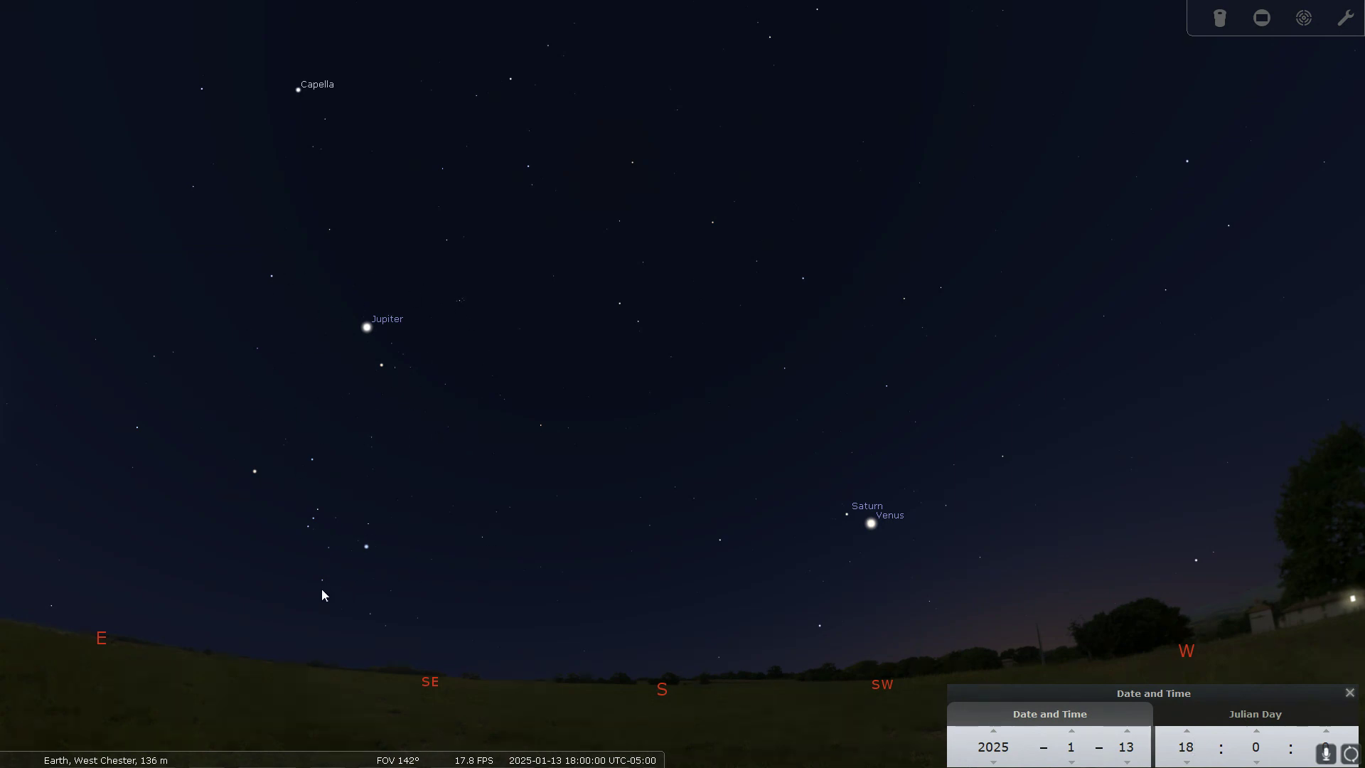
- Pan to the Moon and Mars in the east-northeast and zoom in to about 16° FOV
drag(301, 625, 517, 630)
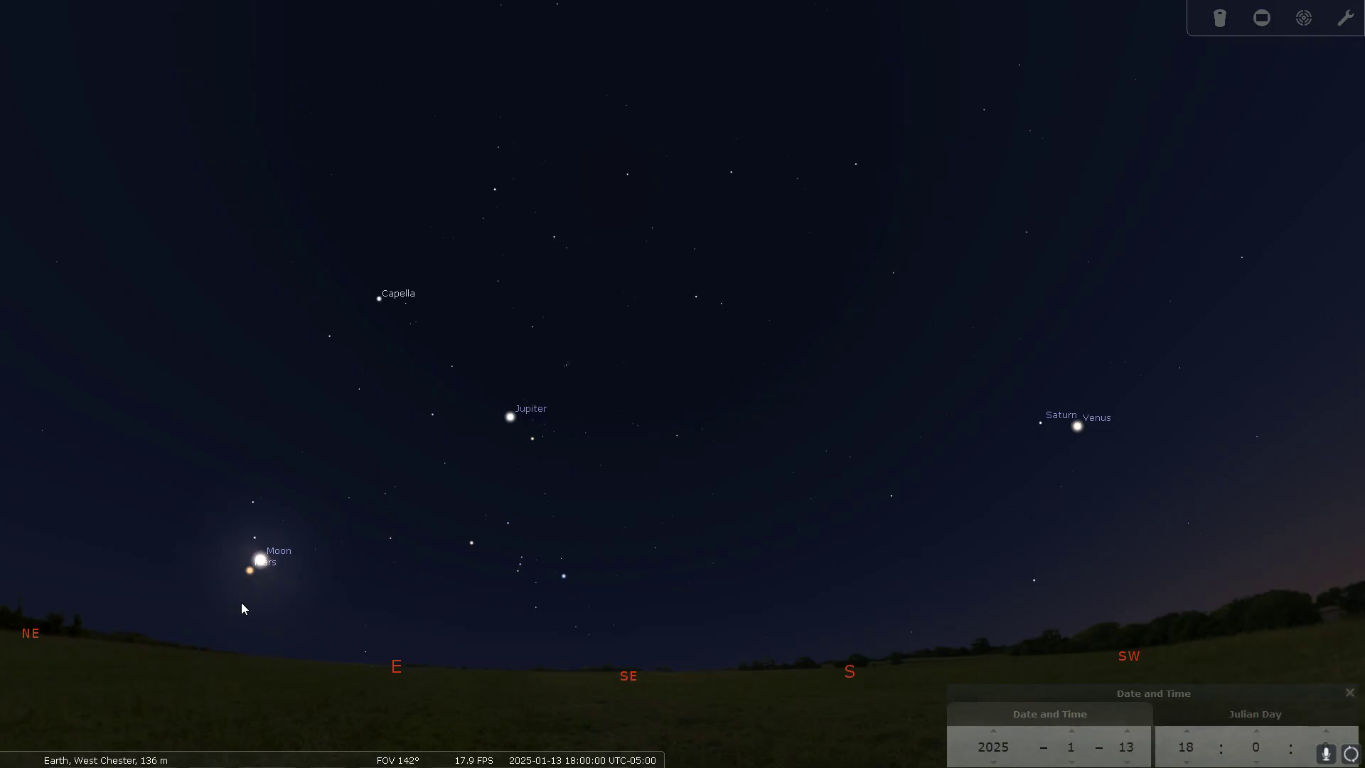
mouse_move(242, 608)
mouse_down()
mouse_move(577, 625)
mouse_move(609, 605)
mouse_up()
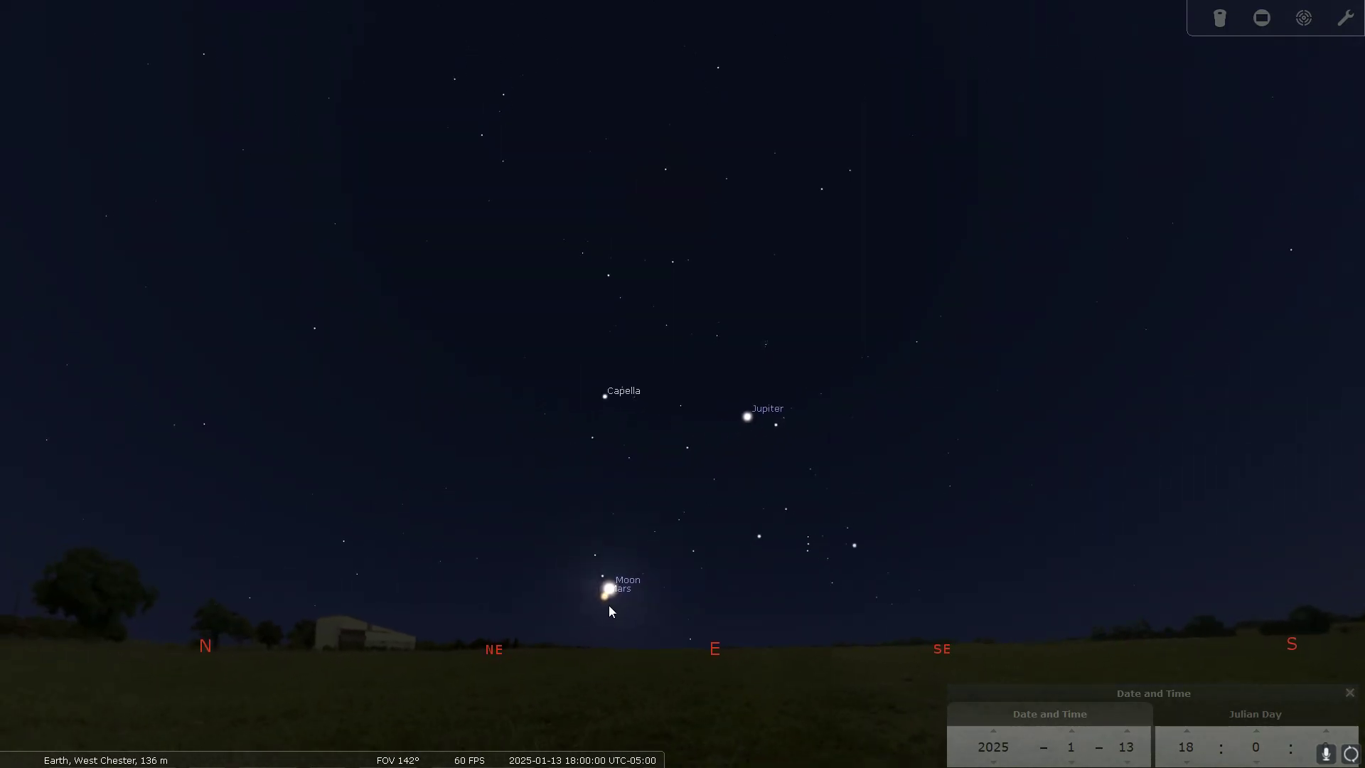
scroll(609, 606, up, 6)
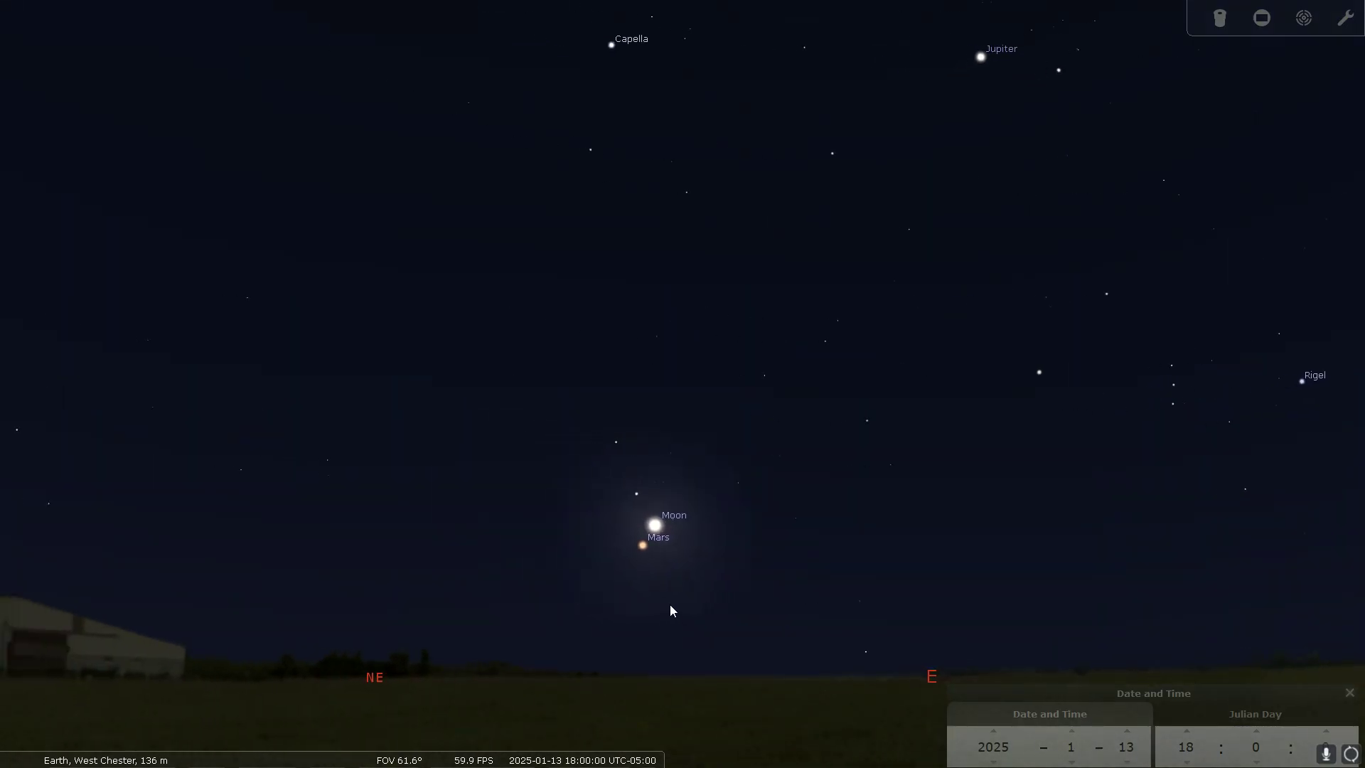
scroll(665, 605, up, 5)
drag(597, 566, 709, 660)
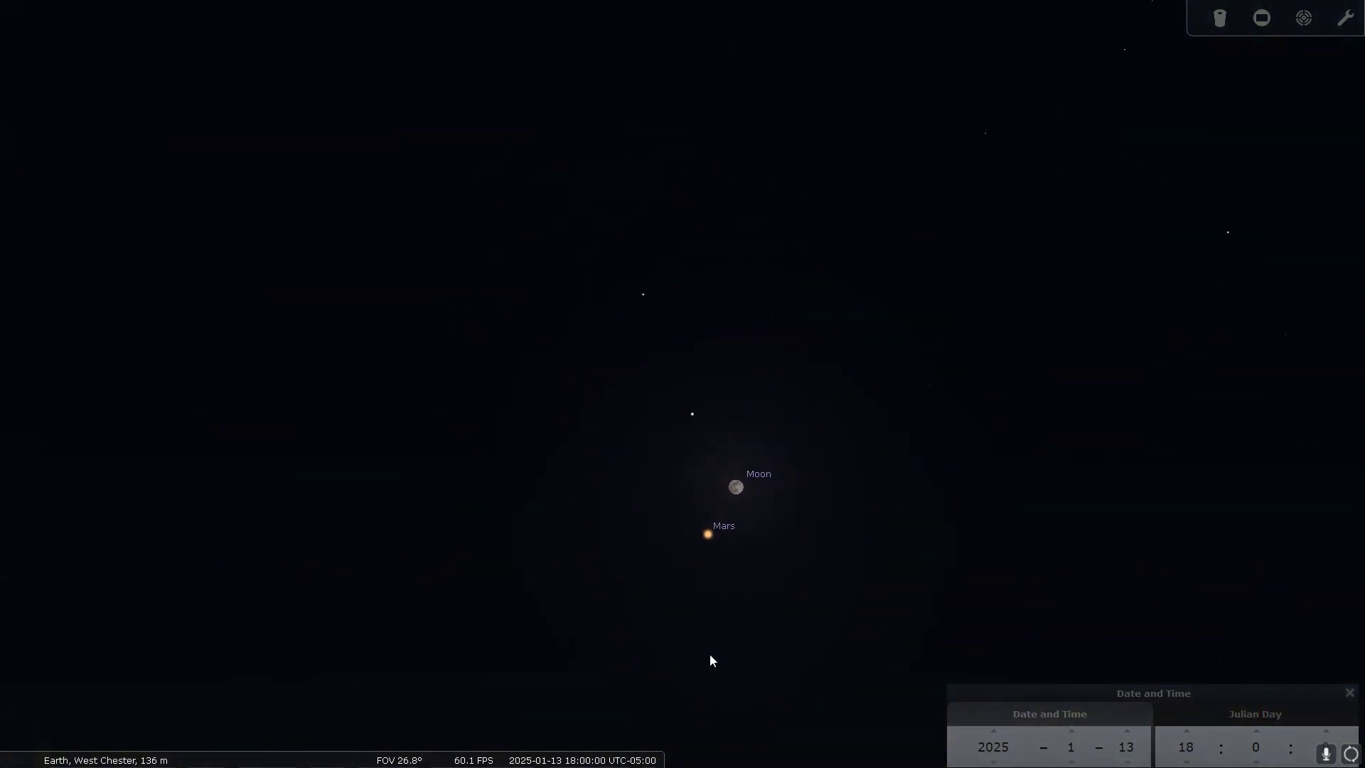
scroll(709, 654, up, 3)
drag(786, 527, 711, 627)
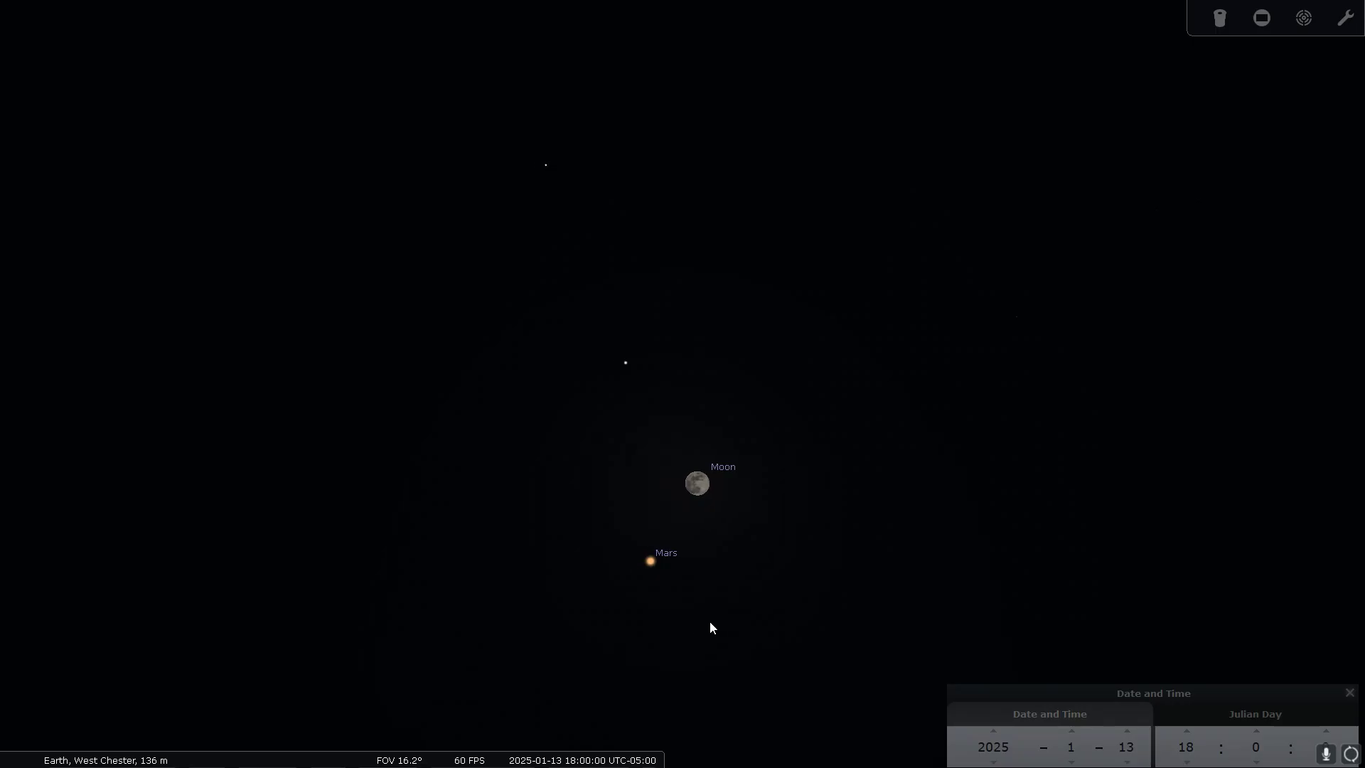
drag(708, 628, 733, 534)
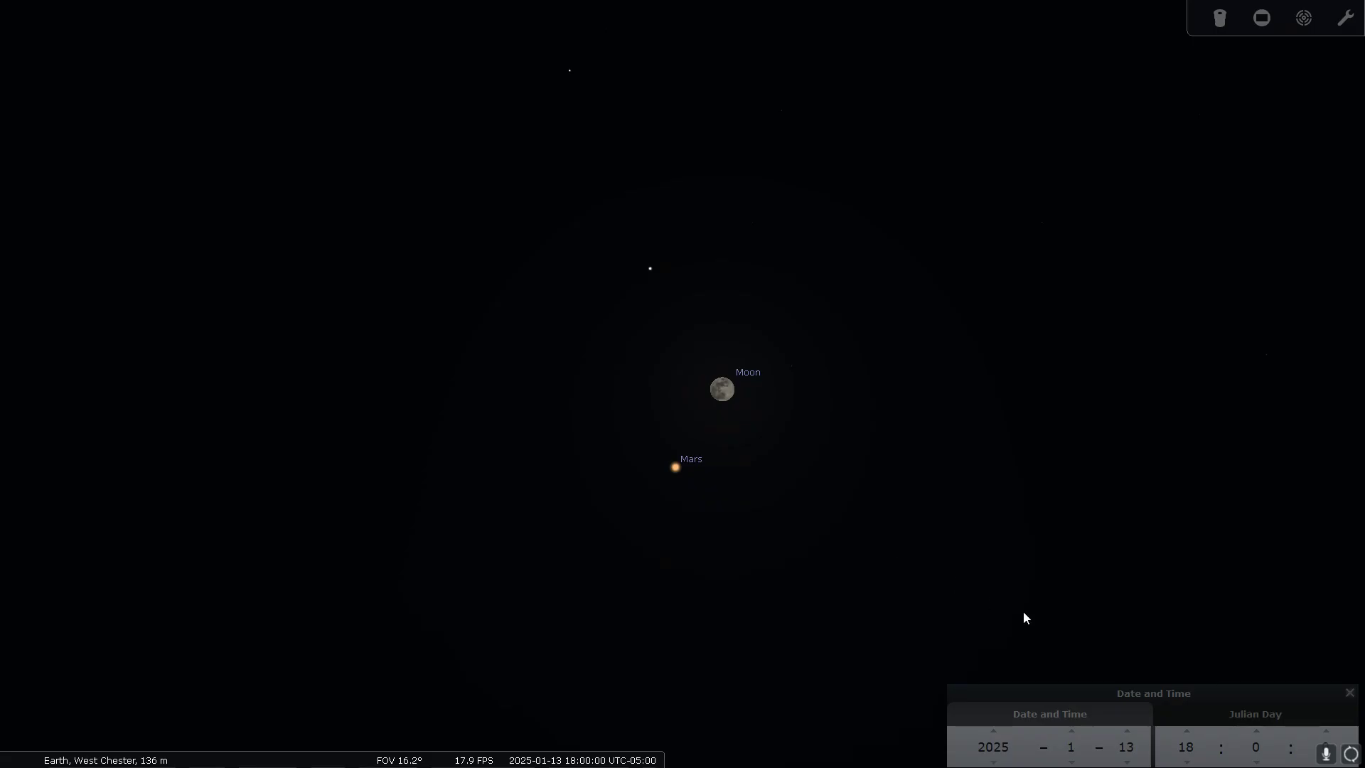
click(1185, 733)
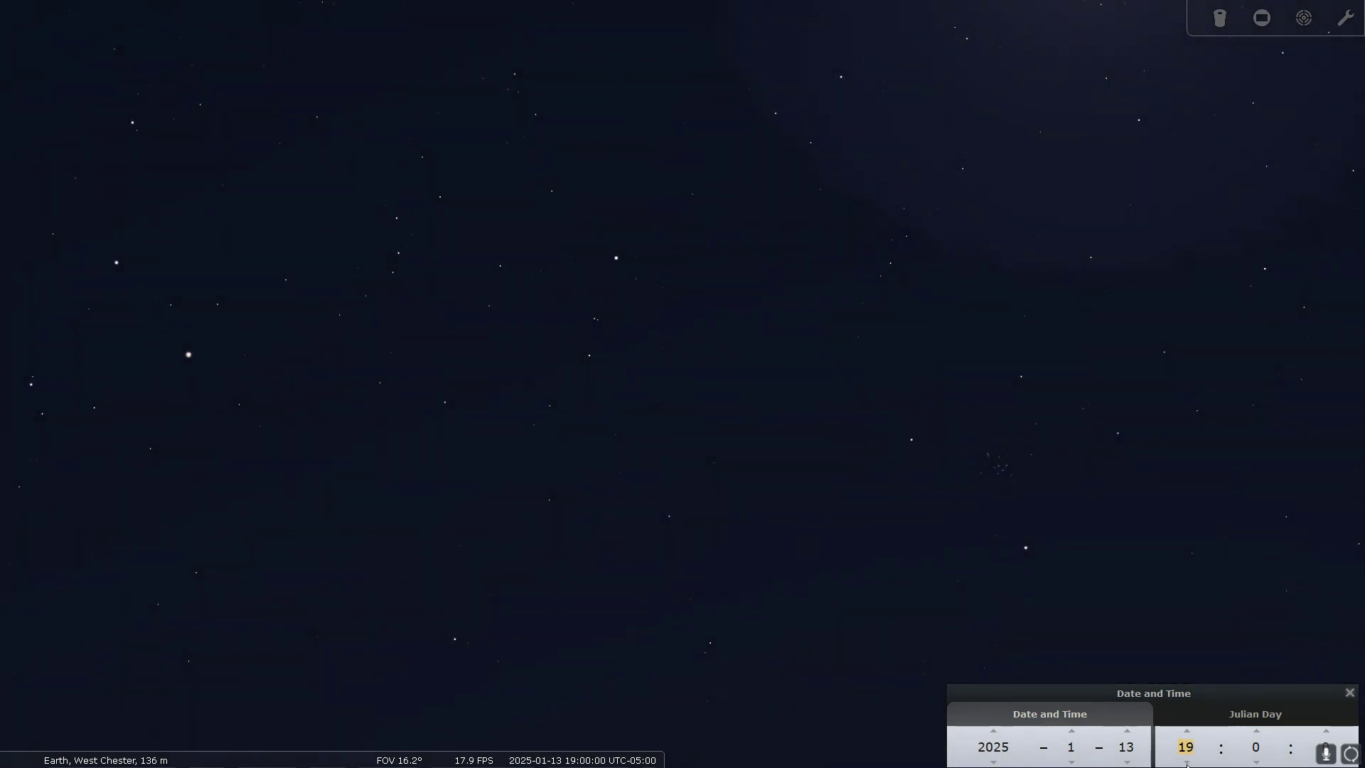
- Reset the clock to 18:00, centre the view on the Moon, then advance to 20:00
click(1187, 761)
click(718, 397)
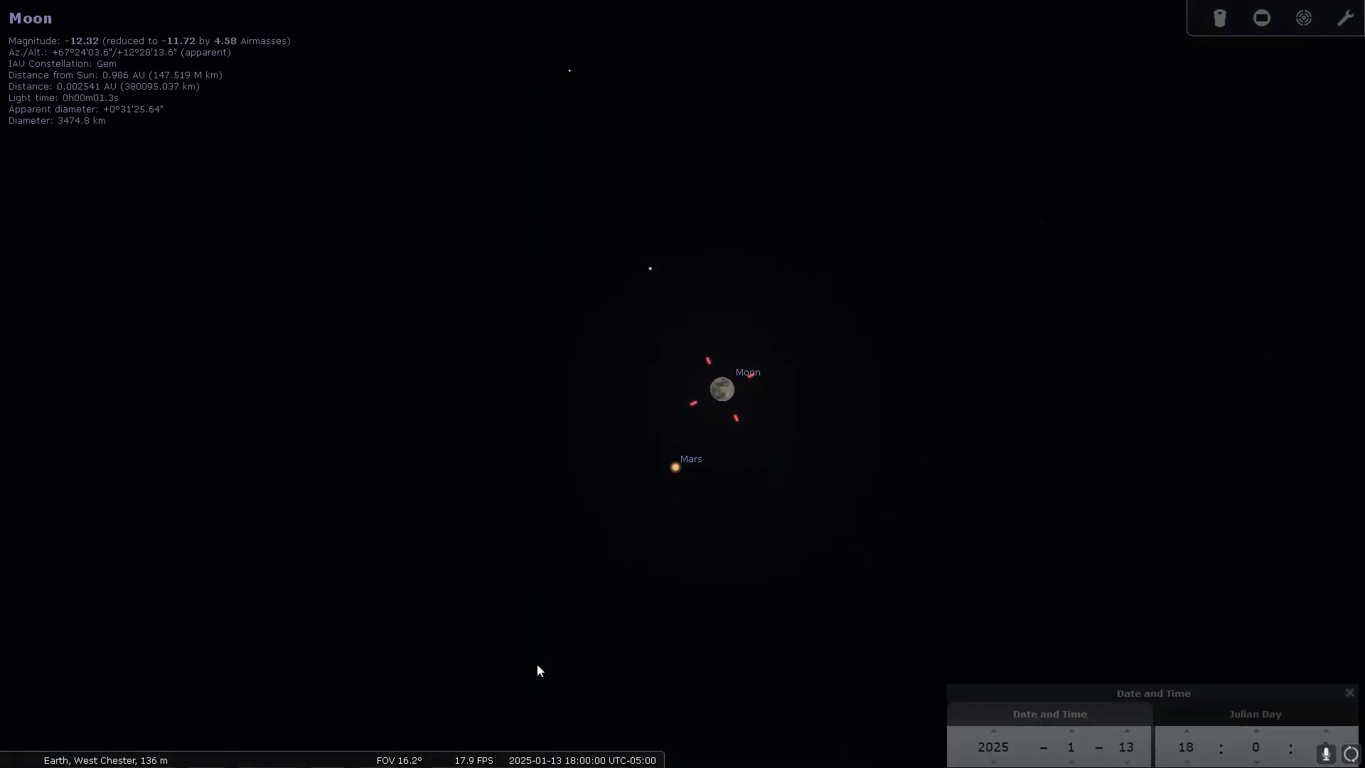
mouse_move(341, 757)
click(385, 753)
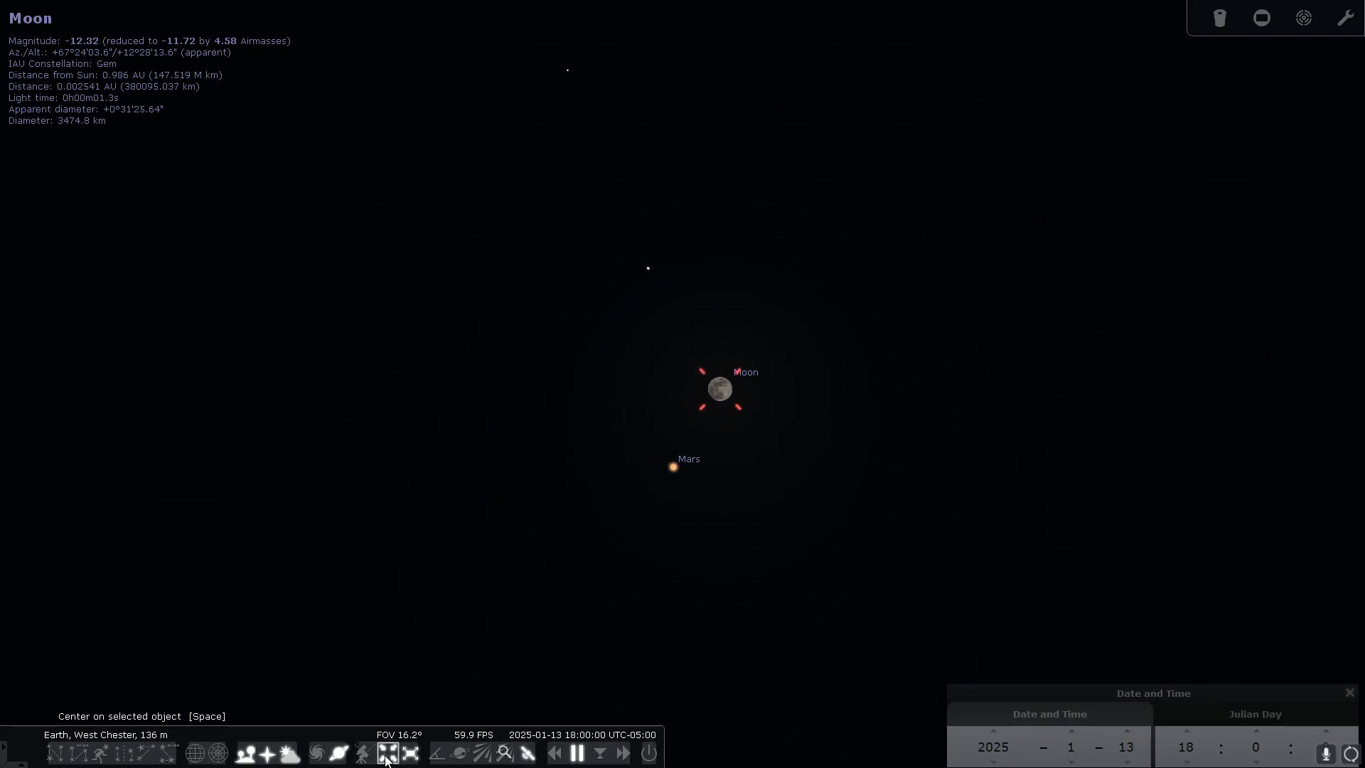
click(1185, 731)
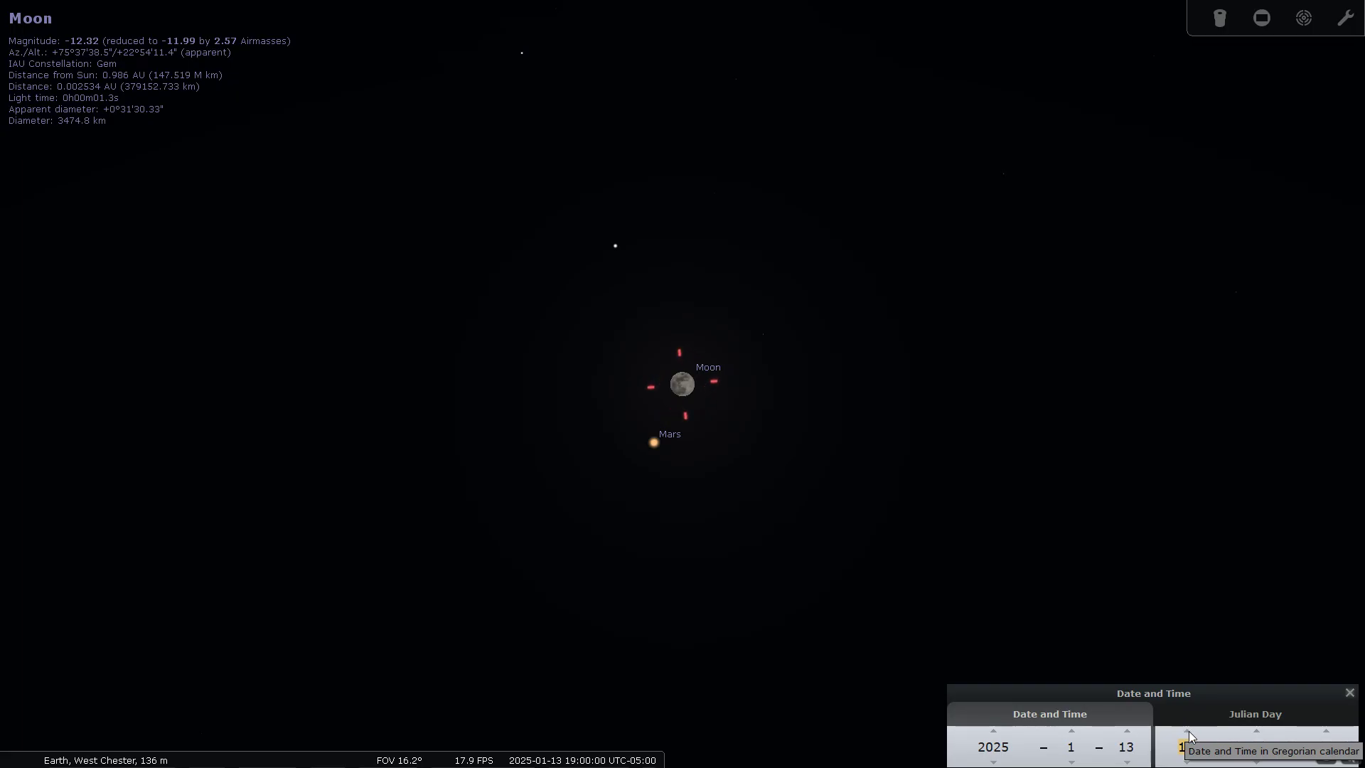
click(1189, 731)
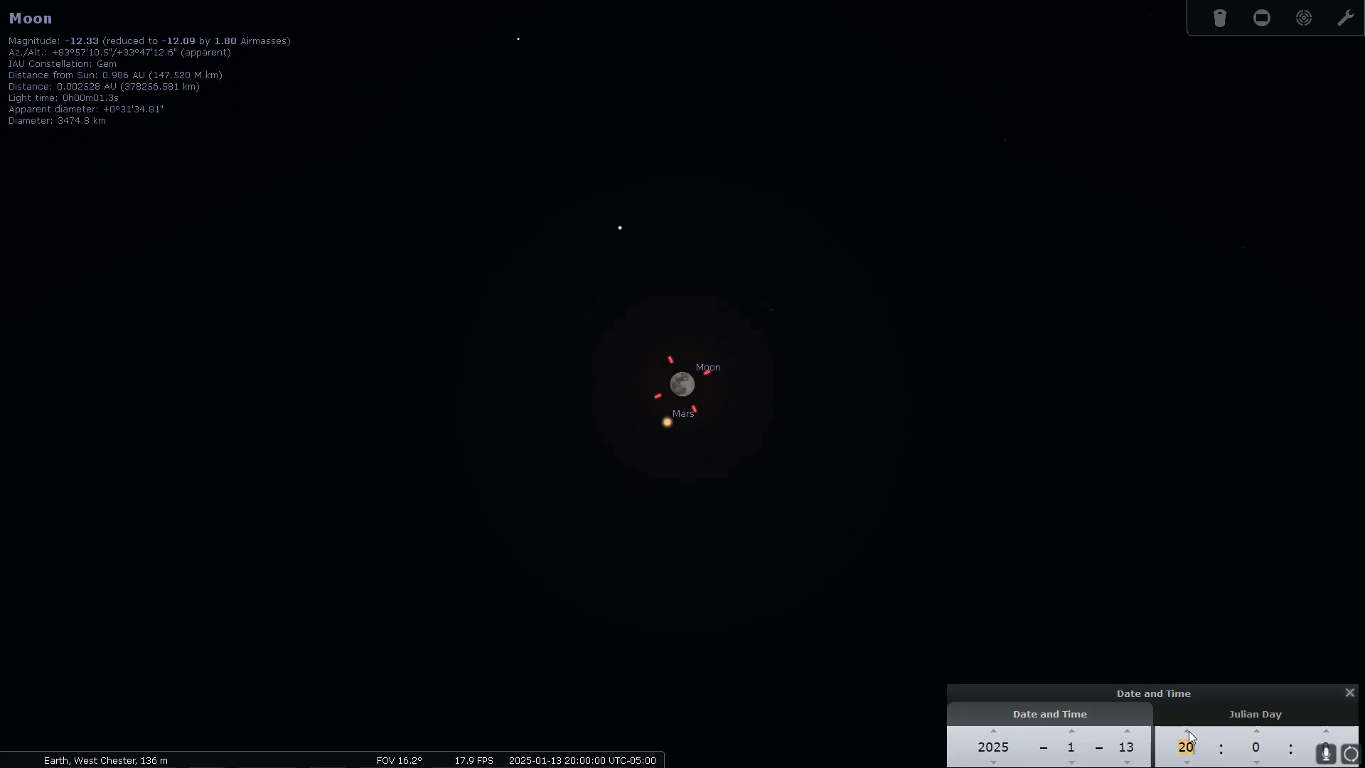
- Zoom in to about 5° FOV and set the time to 21:00
scroll(696, 475, up, 4)
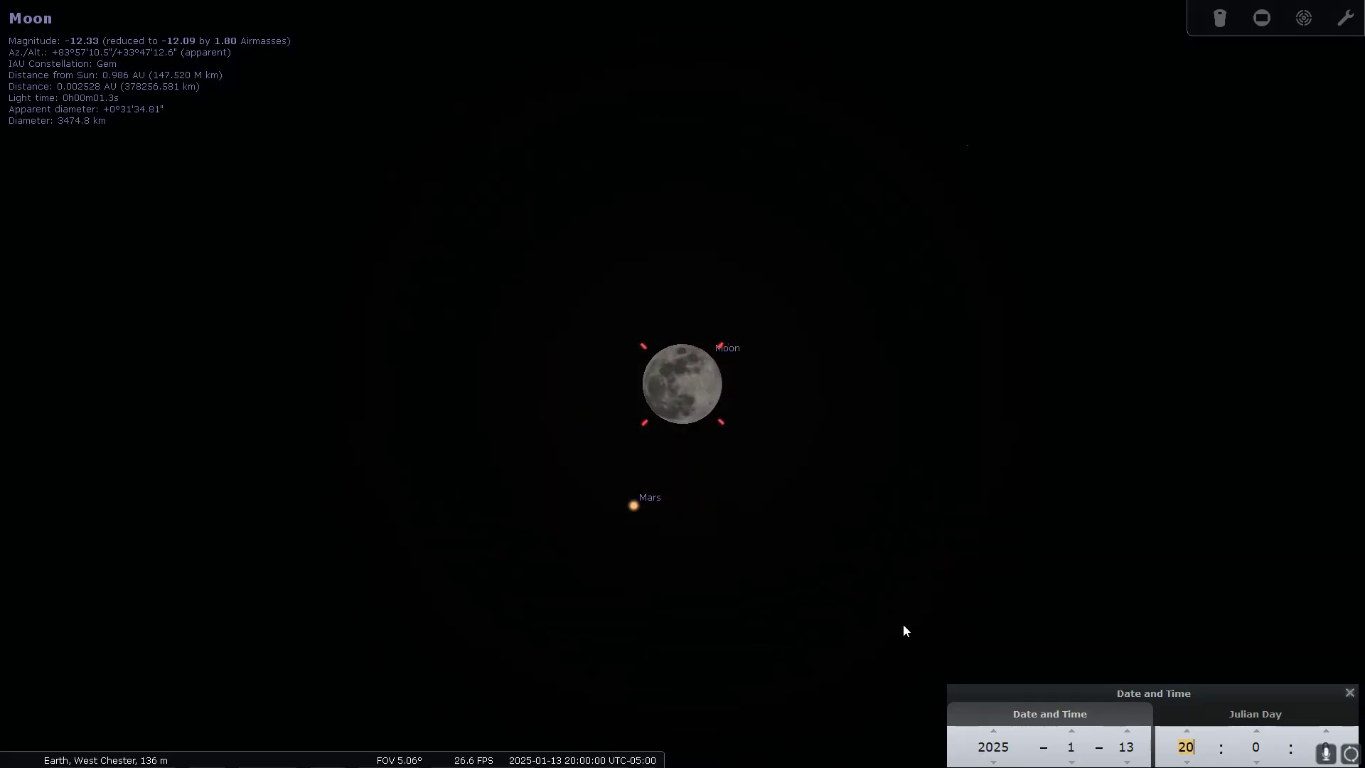
click(1186, 732)
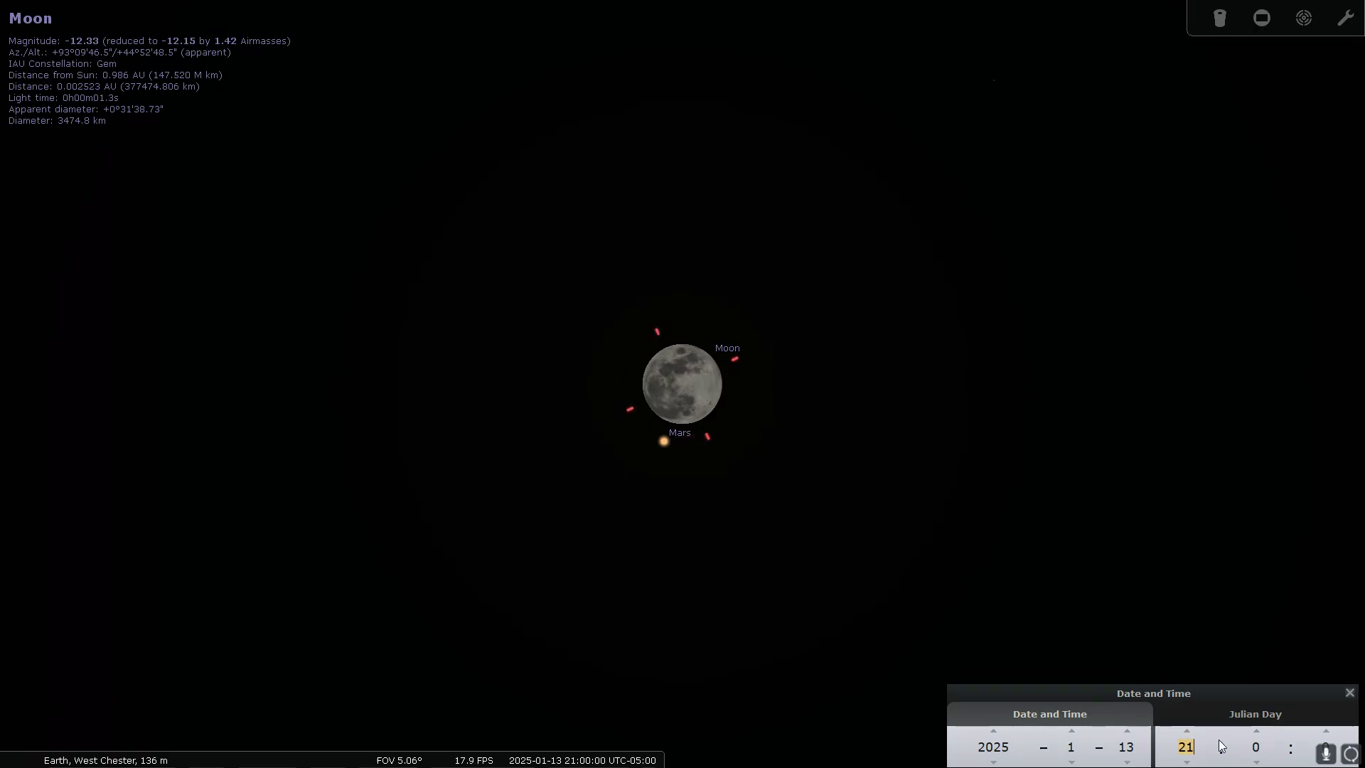
- Step the minutes forward from 21:00 to 22:47 as Mars nears the Moon's edge
click(1260, 732)
click(1260, 732)
click(1260, 732)
click(1260, 732)
click(1259, 732)
click(1260, 731)
click(1259, 732)
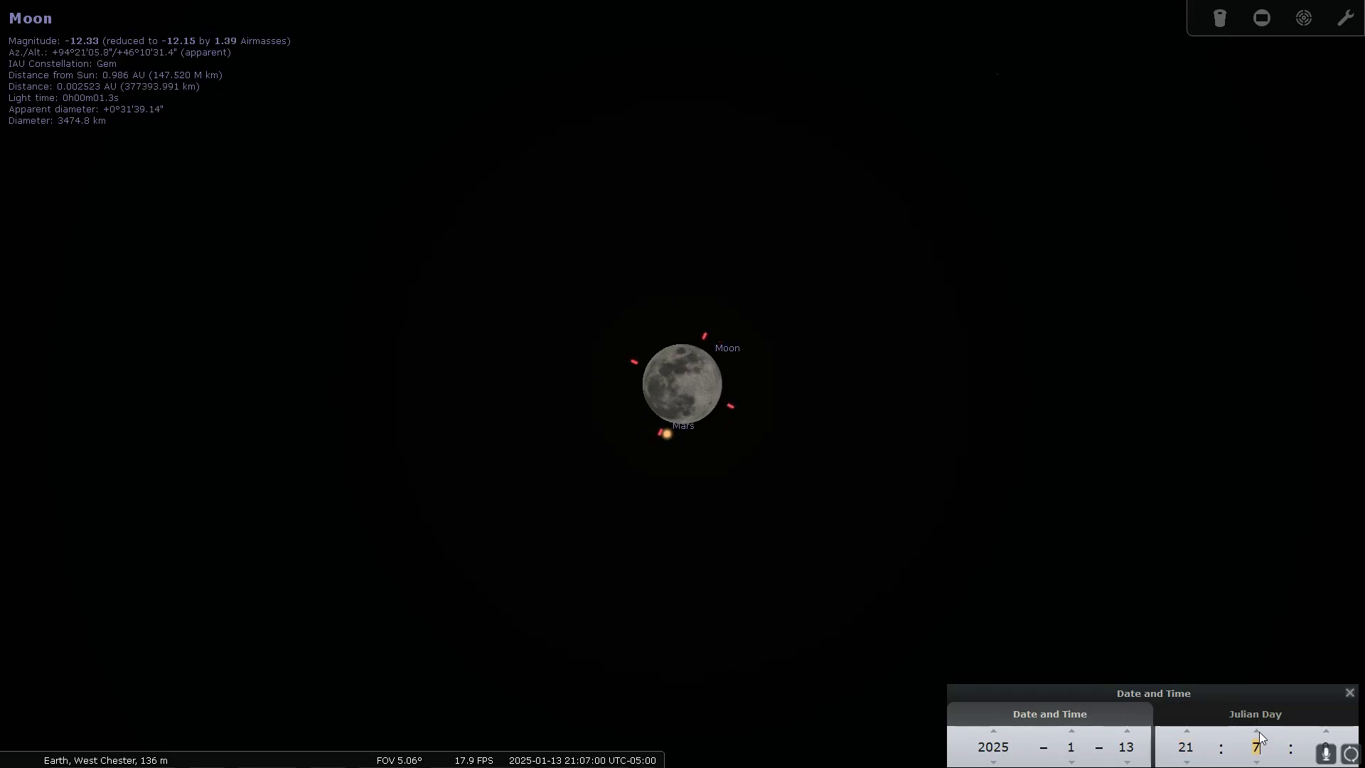
click(1259, 732)
click(1259, 731)
click(1259, 732)
click(1259, 731)
click(1259, 731)
click(1260, 731)
click(1259, 731)
click(1259, 731)
click(1259, 731)
click(1260, 731)
click(1259, 731)
click(1259, 731)
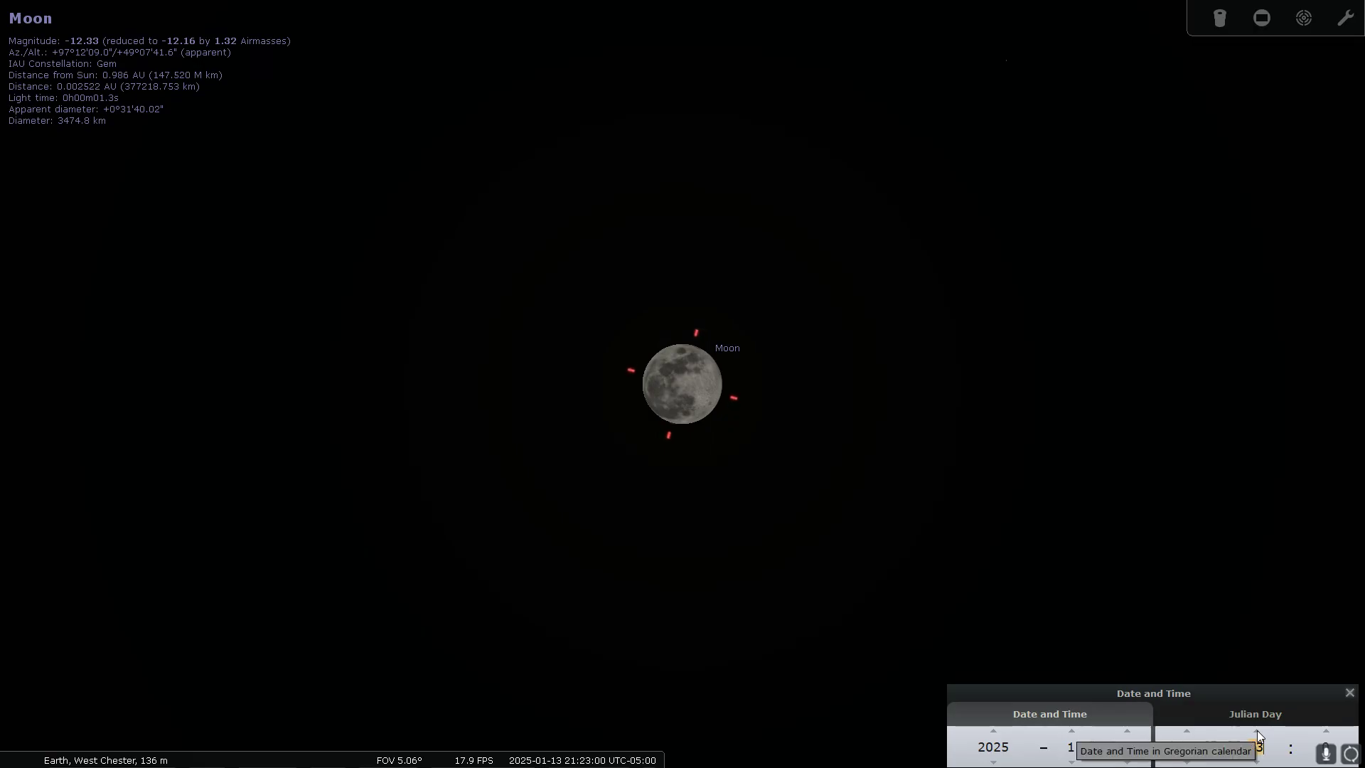
drag(1257, 731, 1257, 730)
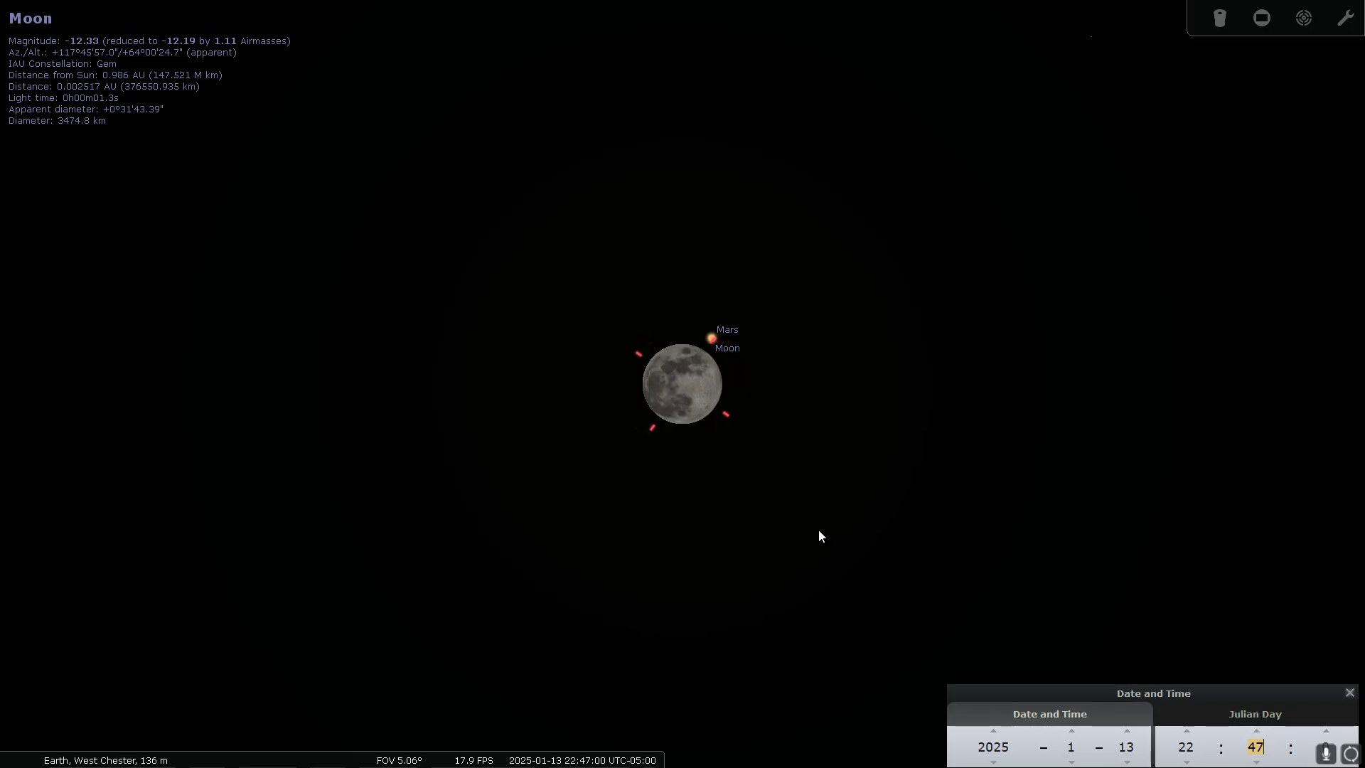
- Zoom out to about 52° FOV, then back in to about 27° around the Moon
scroll(818, 530, down, 3)
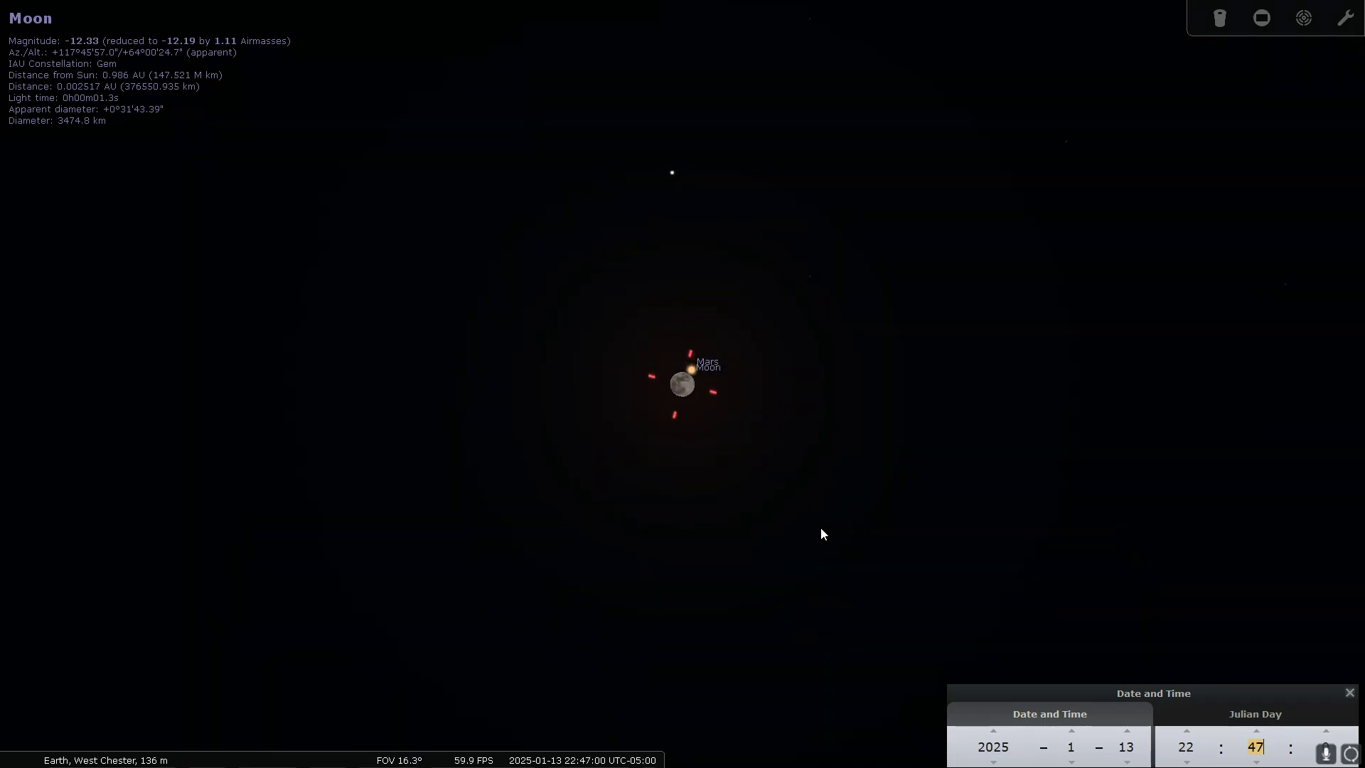
scroll(820, 534, down, 3)
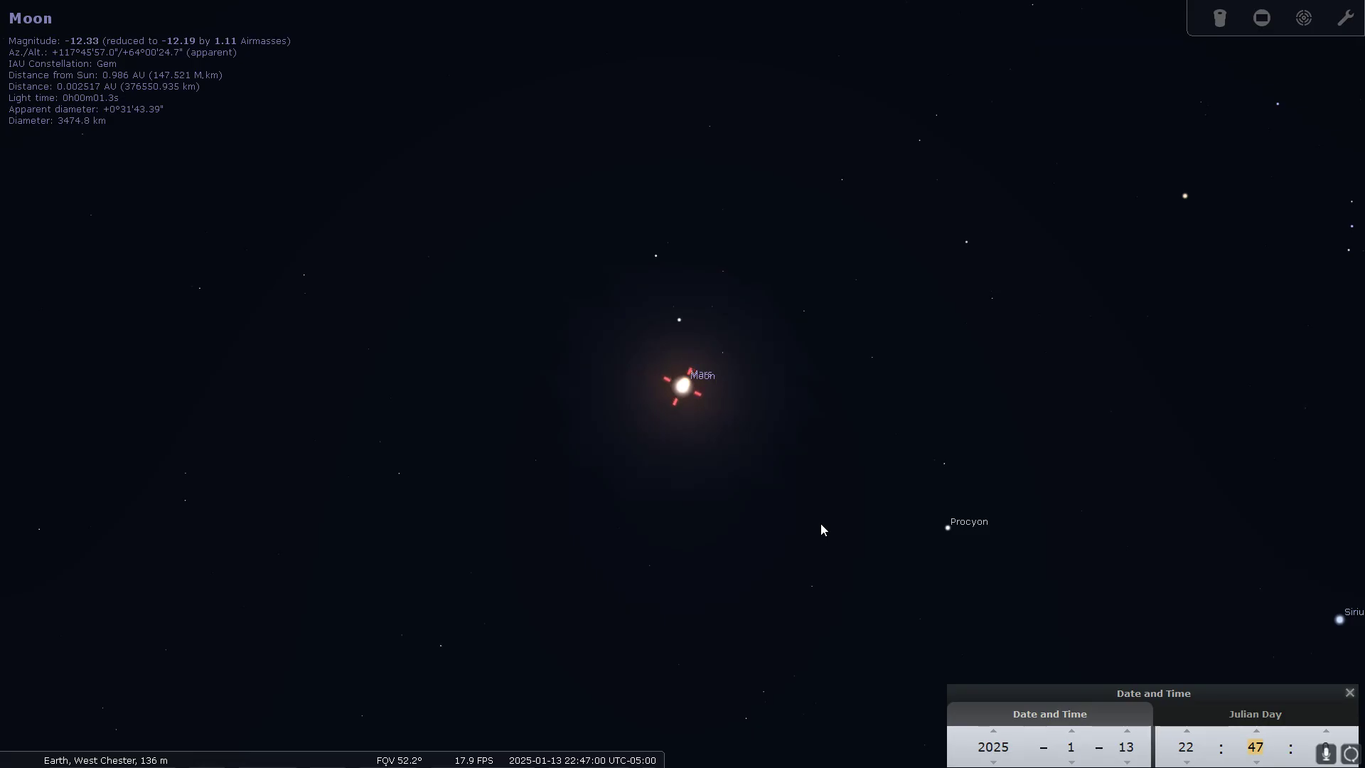
scroll(722, 483, up, 2)
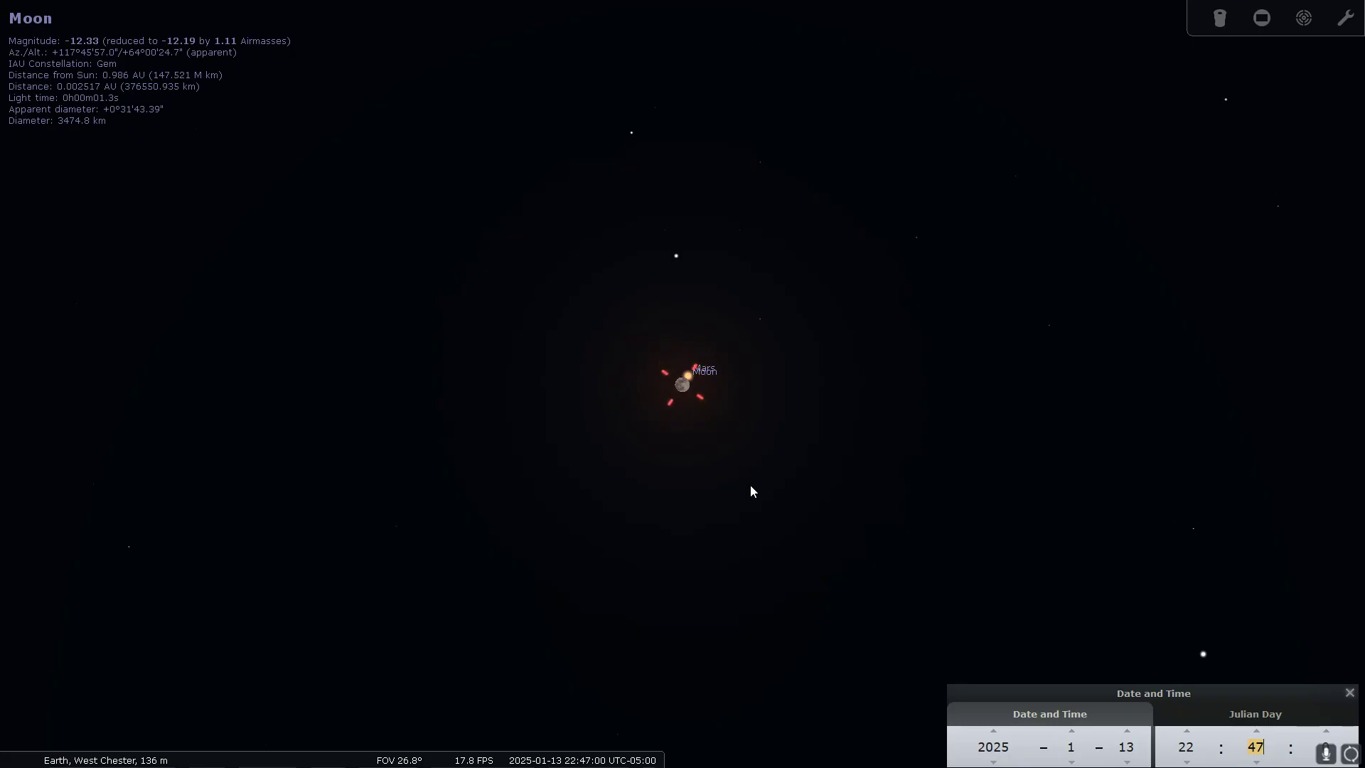
mouse_move(503, 758)
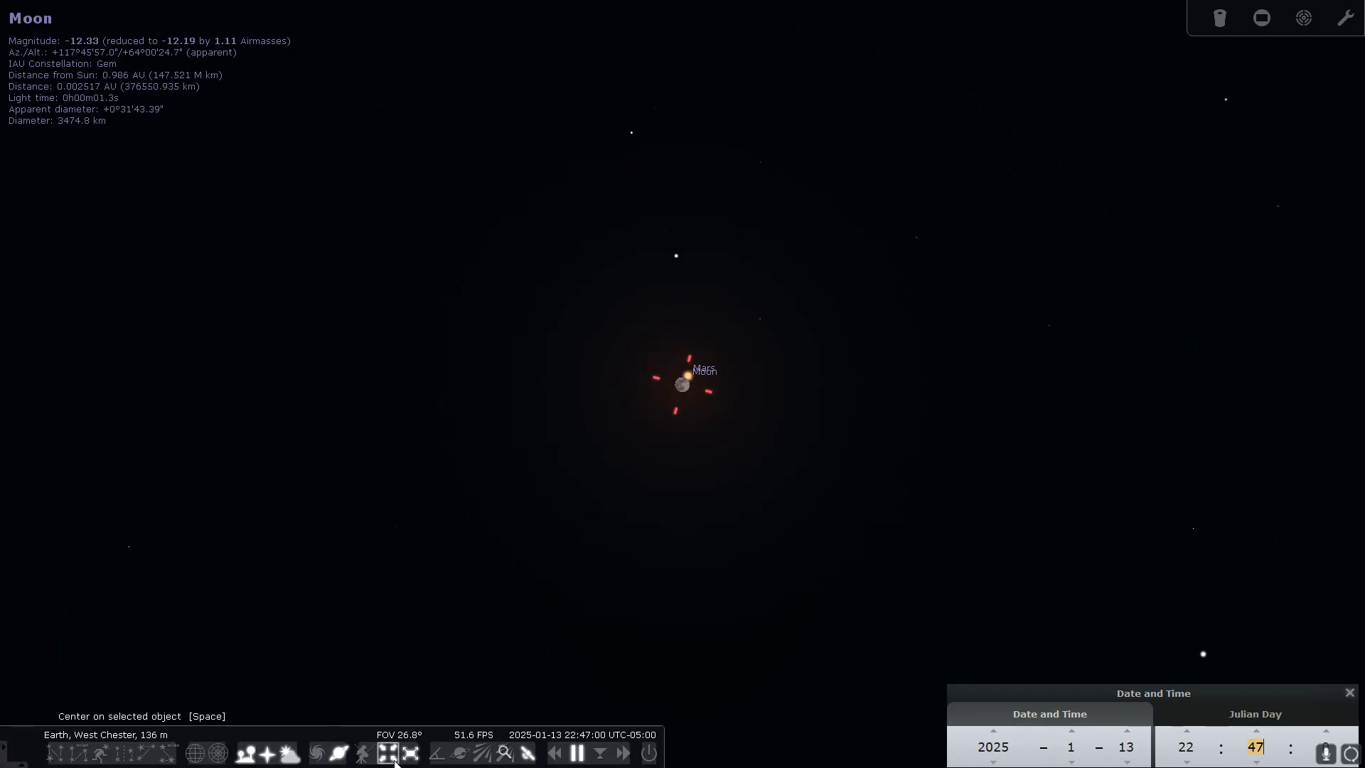